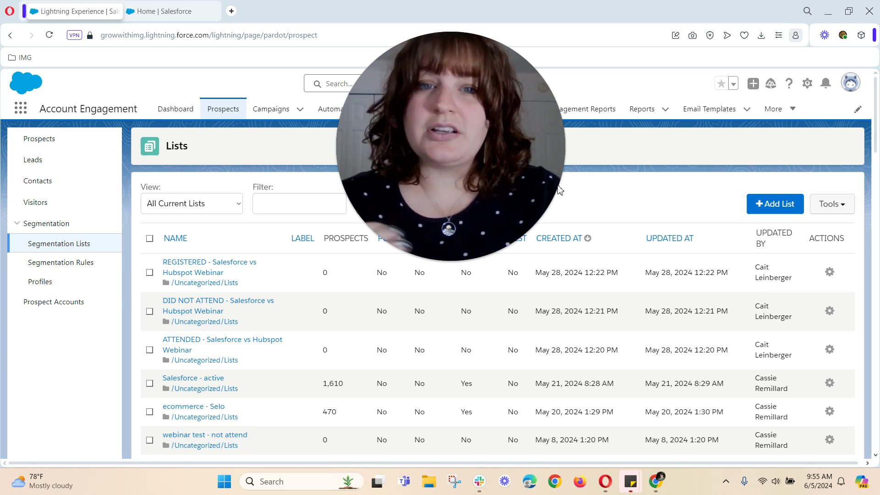
Create a new prospect list named 'All Mailable Prospects 123'
{"action": "mouse_move", "coordinate": [465, 232]}
{"action": "left_click", "coordinate": [434, 261]}
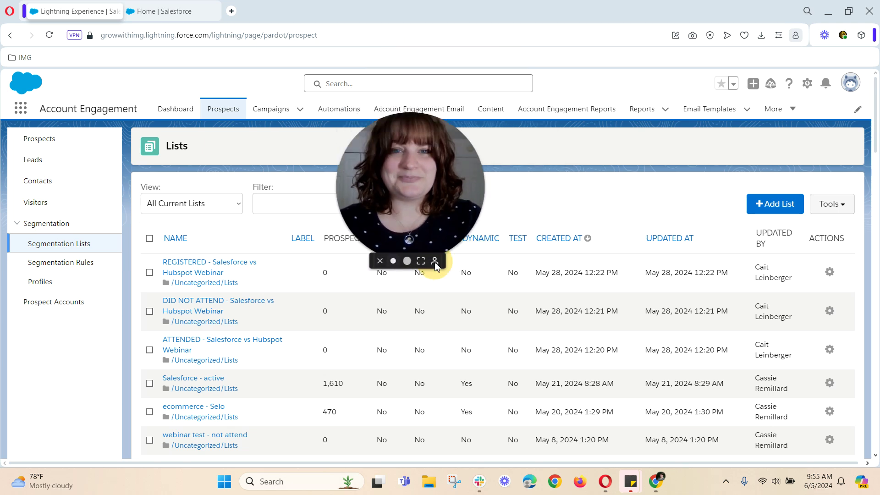
{"action": "left_click_drag", "start_coordinate": [391, 205], "coordinate": [56, 403]}
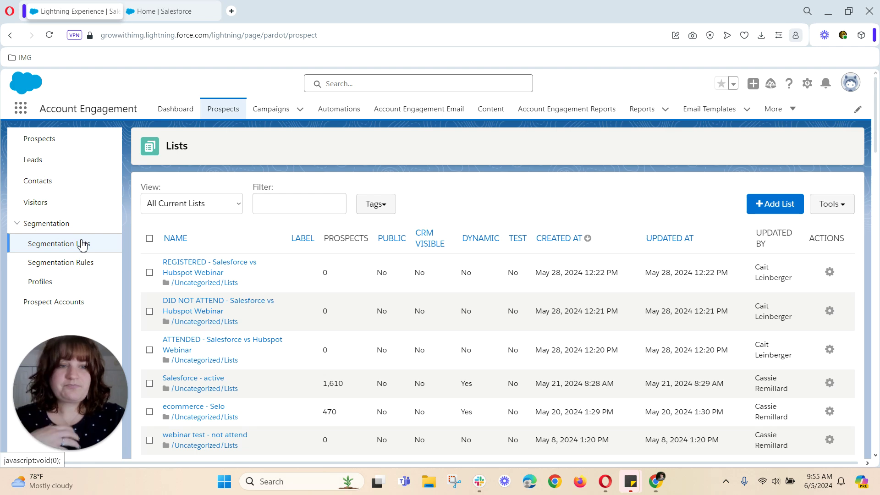
{"action": "left_click", "coordinate": [759, 205]}
{"action": "left_click", "coordinate": [466, 230]}
{"action": "type", "text": "All"}
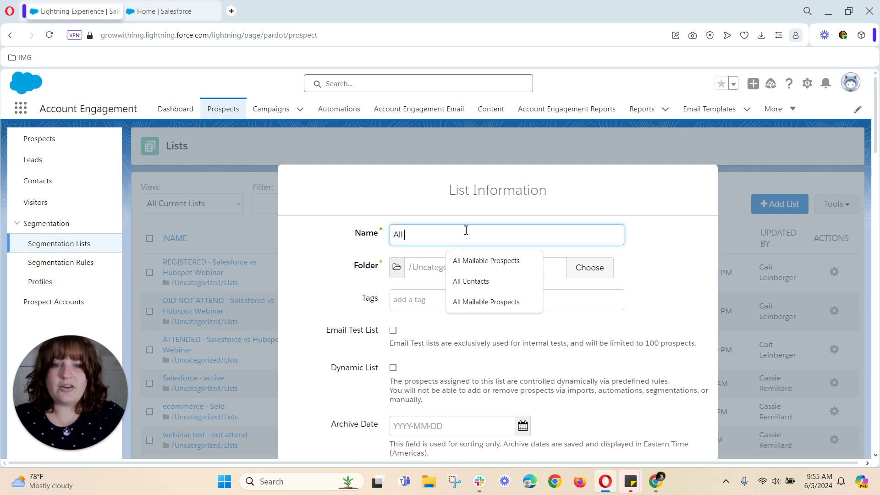
{"action": "key", "text": "Down"}
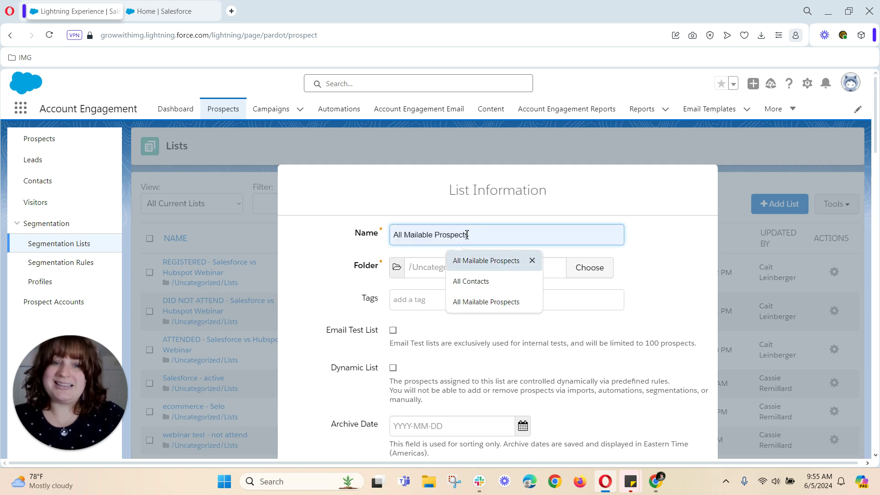
{"action": "left_click", "coordinate": [475, 260]}
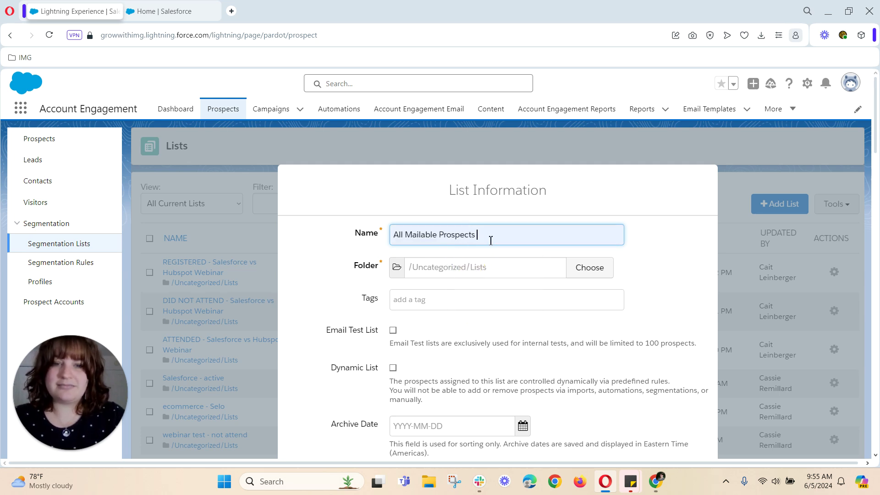
{"action": "type", "text": "123"}
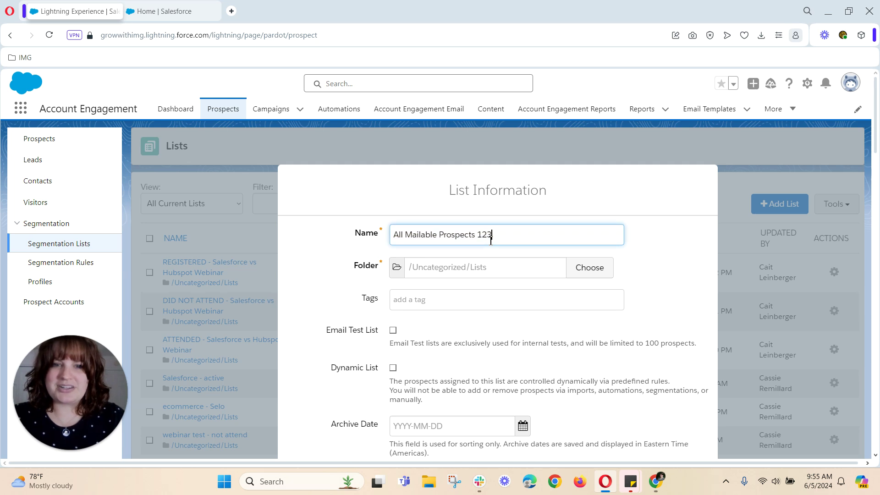
{"action": "left_click", "coordinate": [660, 266]}
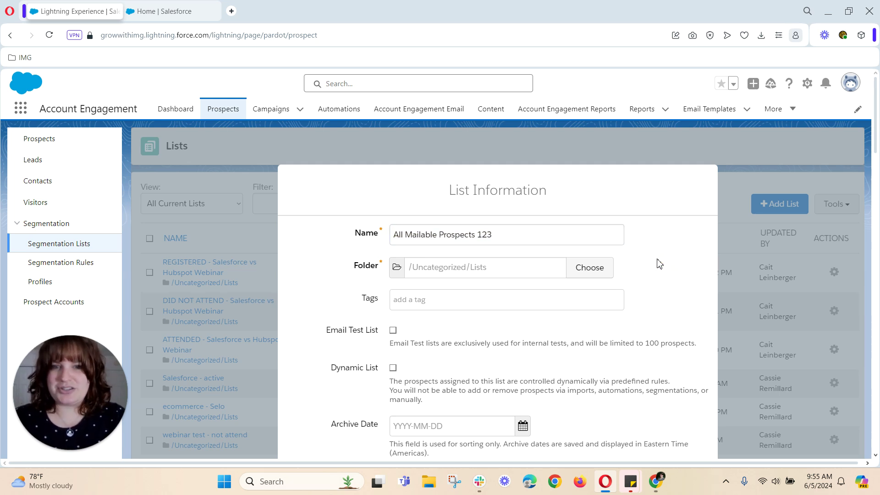
Make the list dynamic and continue to its rule builder
{"action": "scroll", "coordinate": [659, 263], "scroll_direction": "down", "scroll_amount": 1}
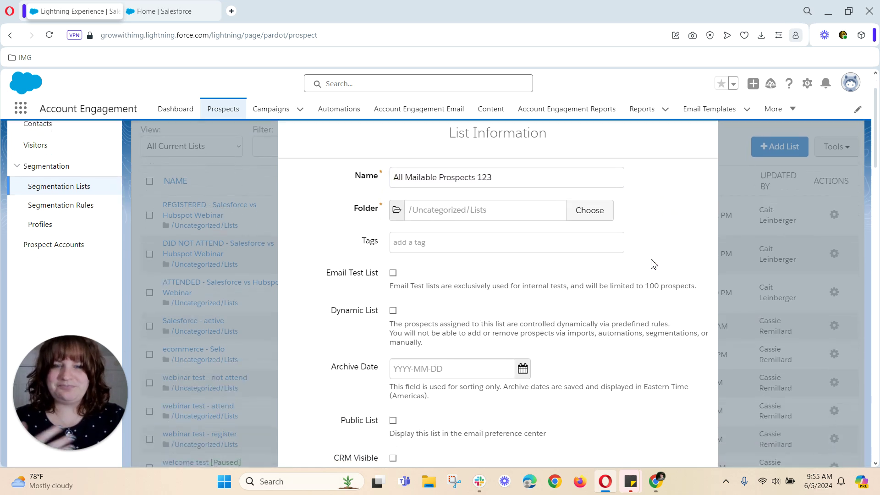
{"action": "left_click", "coordinate": [393, 310]}
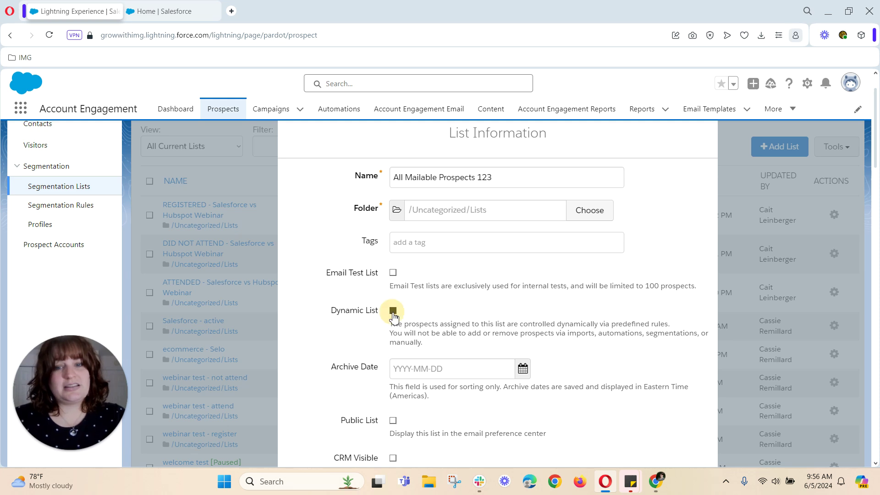
{"action": "scroll", "coordinate": [465, 309], "scroll_direction": "down", "scroll_amount": 1}
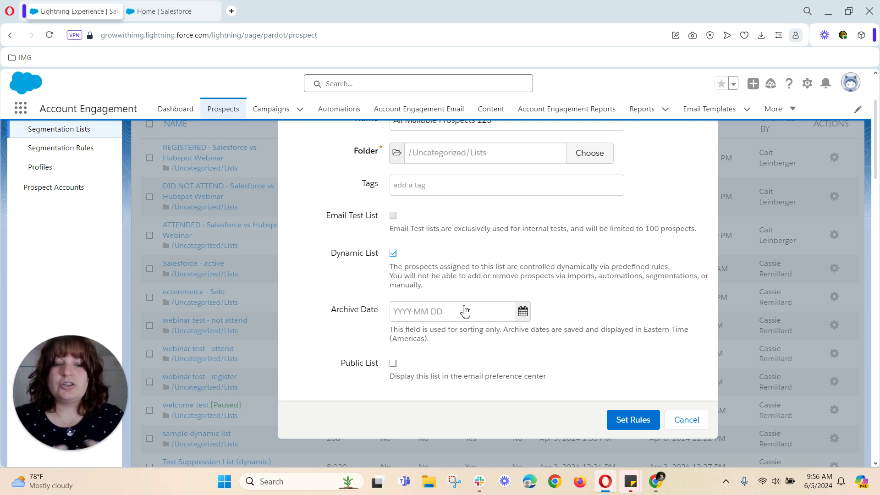
{"action": "left_click", "coordinate": [639, 419]}
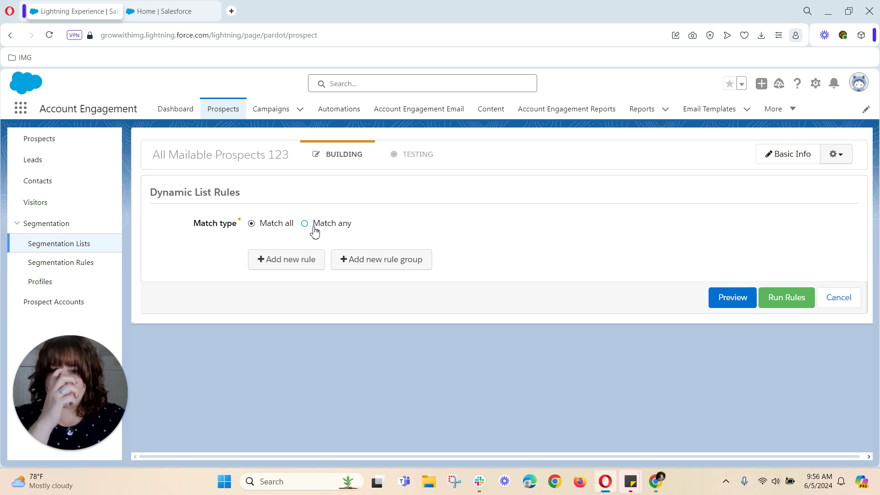
Add a rule: Prospect default field Opted Out isn't Opted Out
{"action": "left_click", "coordinate": [306, 259]}
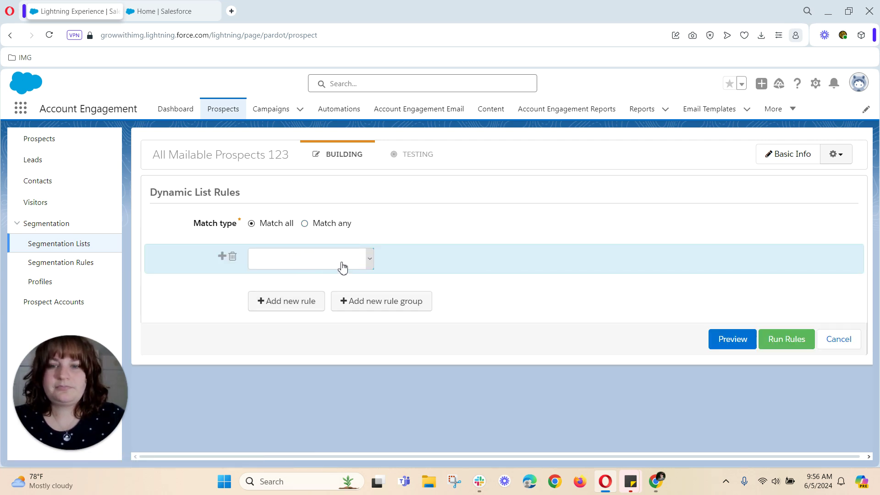
{"action": "left_click", "coordinate": [343, 267]}
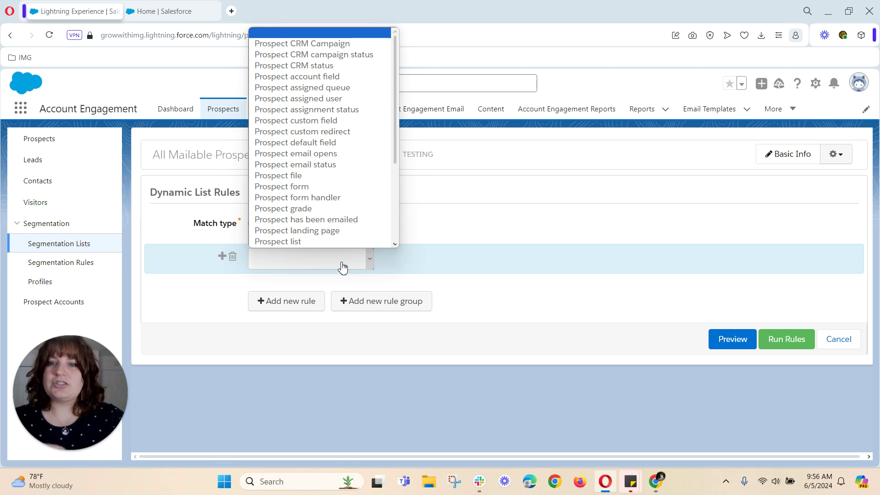
{"action": "scroll", "coordinate": [342, 268], "scroll_direction": "down", "scroll_amount": 1}
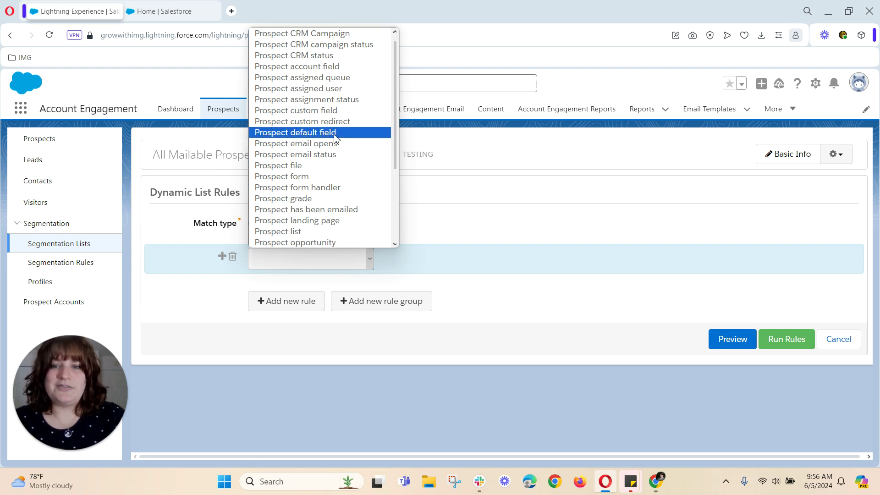
{"action": "left_click", "coordinate": [335, 133]}
{"action": "left_click", "coordinate": [446, 259]}
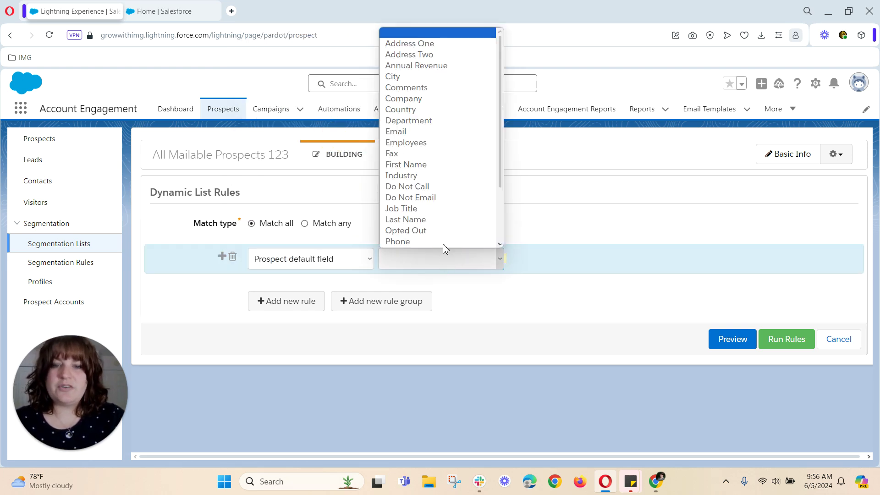
{"action": "scroll", "coordinate": [444, 243], "scroll_direction": "down", "scroll_amount": 1}
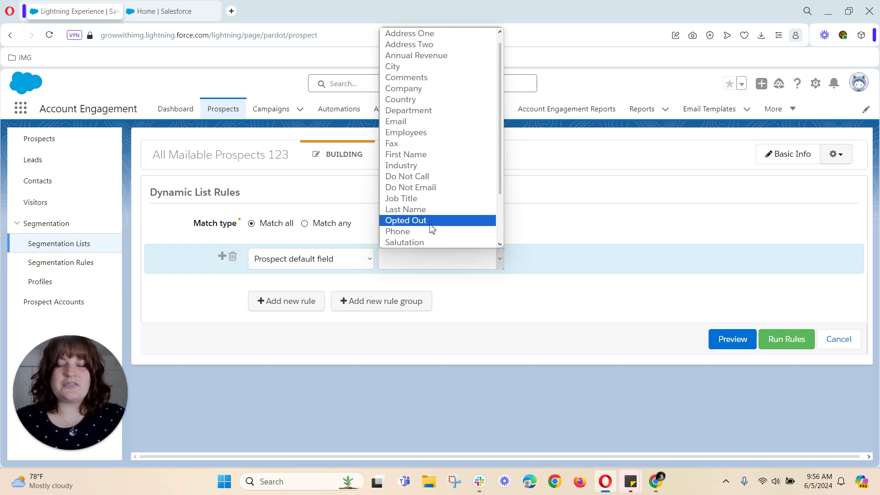
{"action": "left_click", "coordinate": [430, 225]}
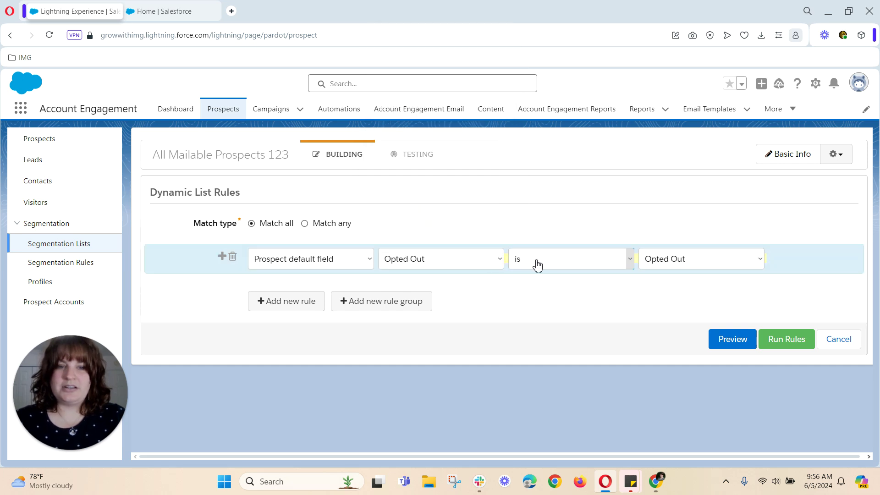
{"action": "left_click", "coordinate": [537, 264]}
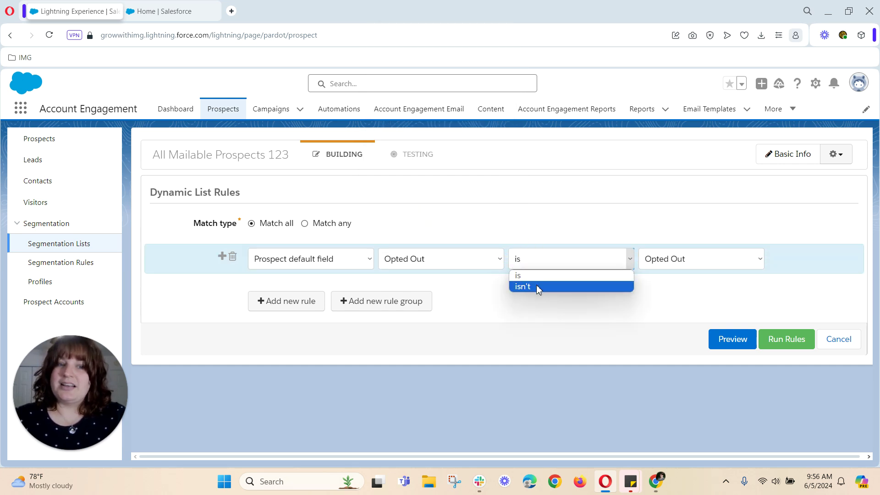
{"action": "left_click", "coordinate": [536, 284]}
{"action": "left_click", "coordinate": [657, 262]}
{"action": "left_click", "coordinate": [655, 274]}
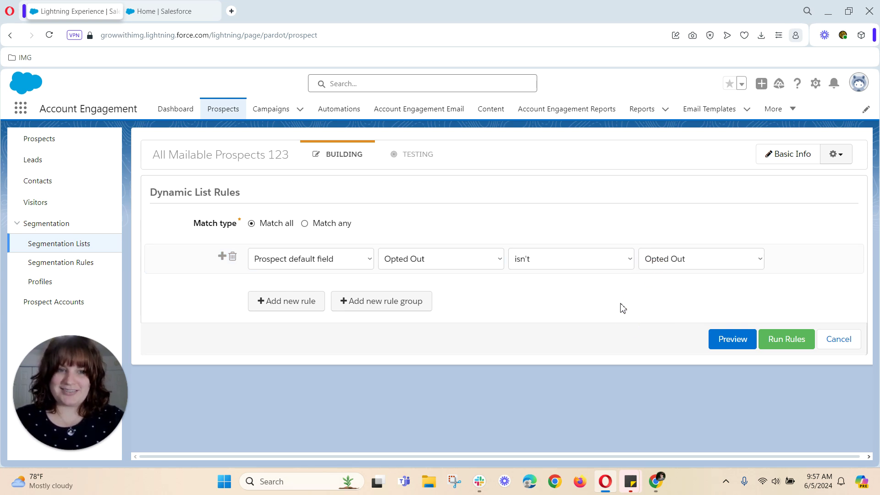
Add a second rule: Prospect default field Do Not Email isn't Do Not Email
{"action": "left_click", "coordinate": [289, 301]}
{"action": "left_click", "coordinate": [337, 326]}
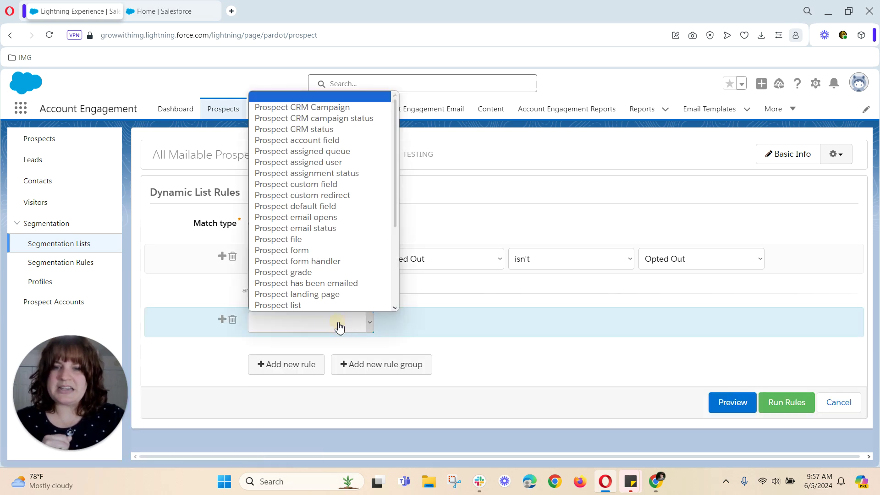
{"action": "scroll", "coordinate": [331, 280], "scroll_direction": "down", "scroll_amount": 1}
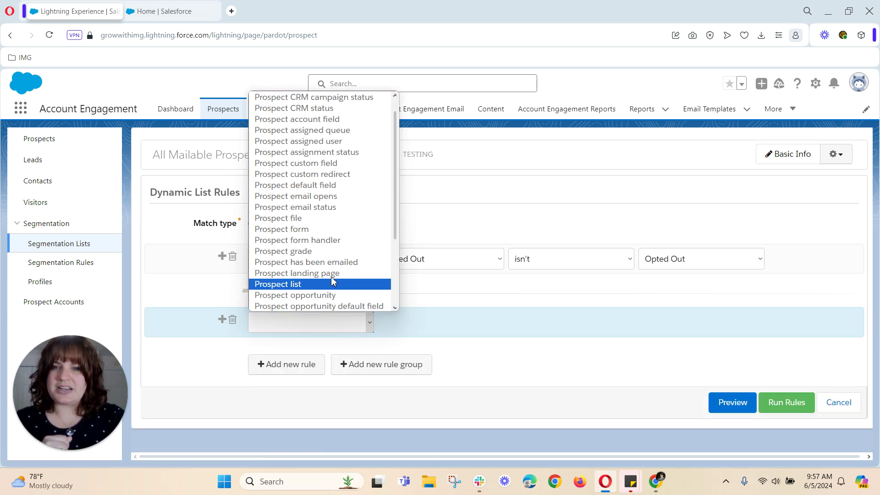
{"action": "left_click", "coordinate": [329, 186]}
{"action": "left_click", "coordinate": [453, 322]}
{"action": "scroll", "coordinate": [447, 298], "scroll_direction": "down", "scroll_amount": 1}
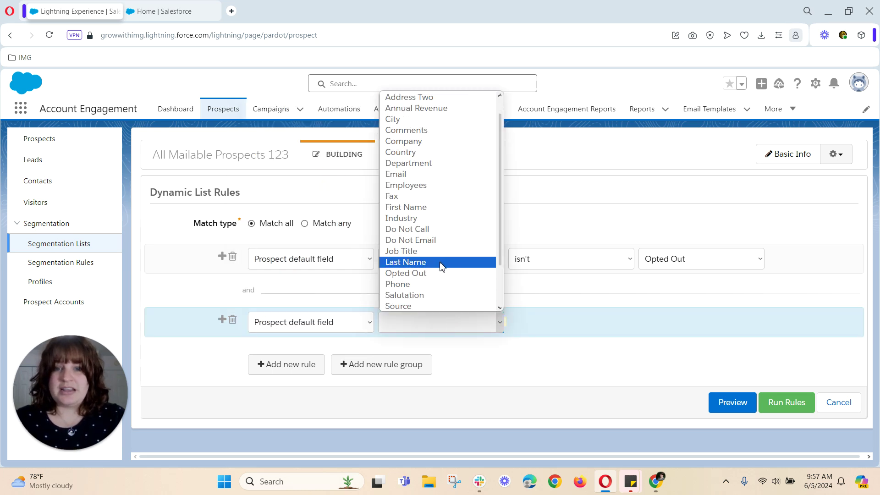
{"action": "left_click", "coordinate": [439, 240]}
{"action": "left_click", "coordinate": [544, 323]}
{"action": "left_click", "coordinate": [541, 348]}
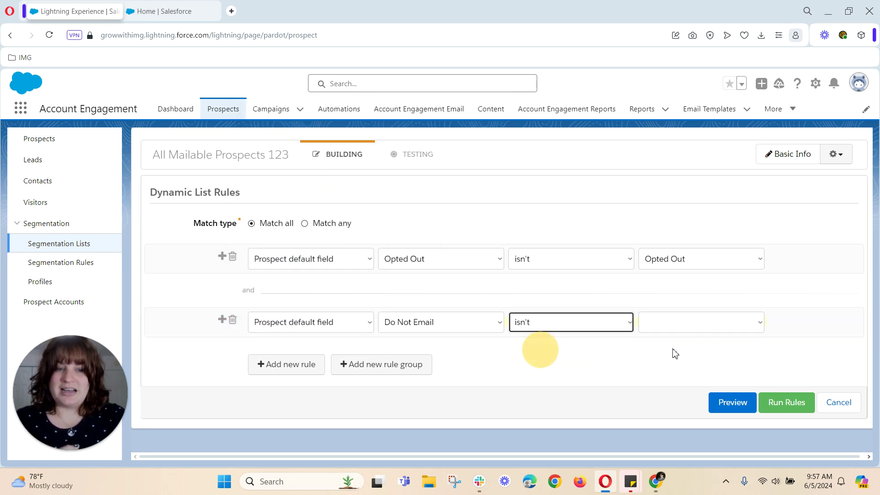
{"action": "left_click", "coordinate": [688, 322]}
{"action": "left_click", "coordinate": [680, 339]}
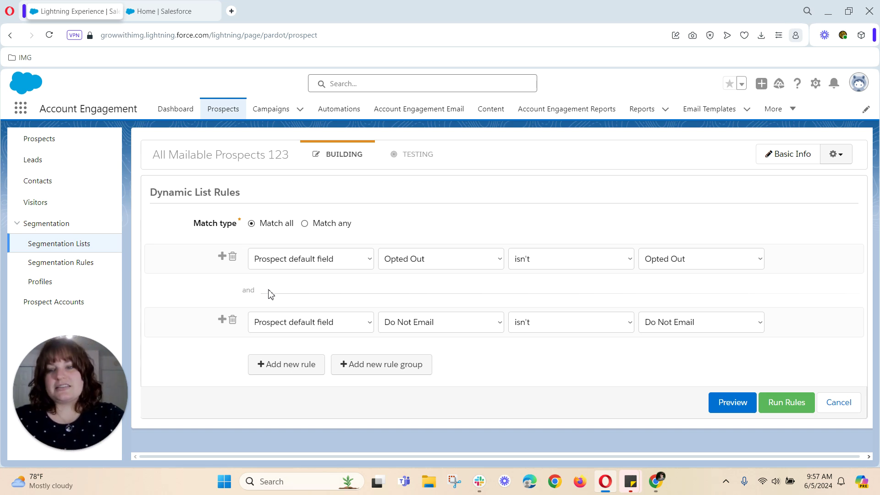
Set the list to Match any of its rules
{"action": "double_click", "coordinate": [243, 290]}
{"action": "left_click", "coordinate": [178, 284]}
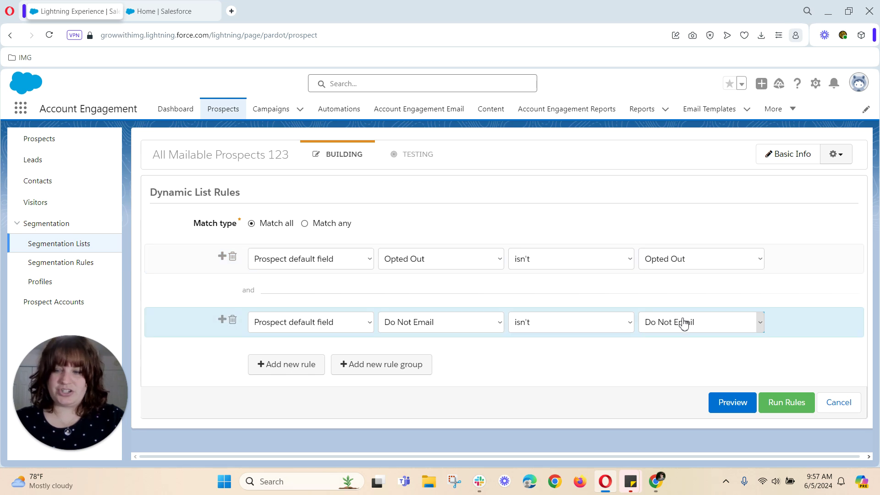
{"action": "left_click", "coordinate": [305, 224]}
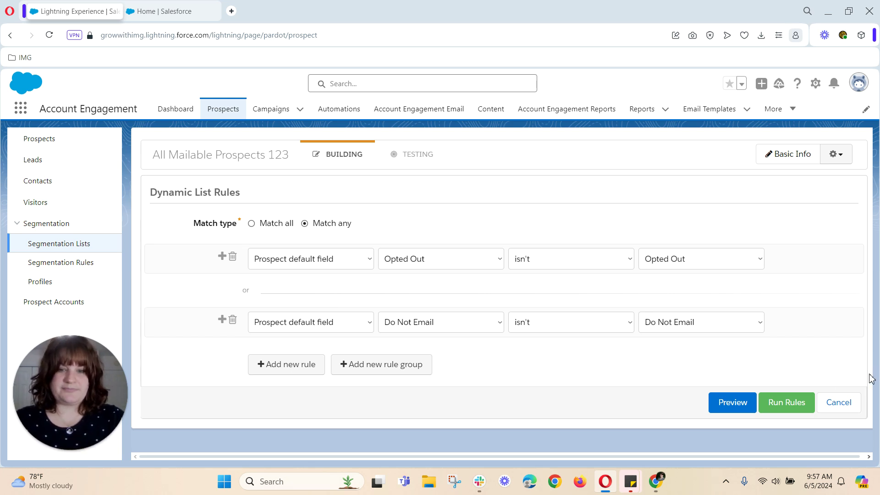
Run and confirm the dynamic list rules, then reopen them for editing
{"action": "left_click", "coordinate": [792, 411]}
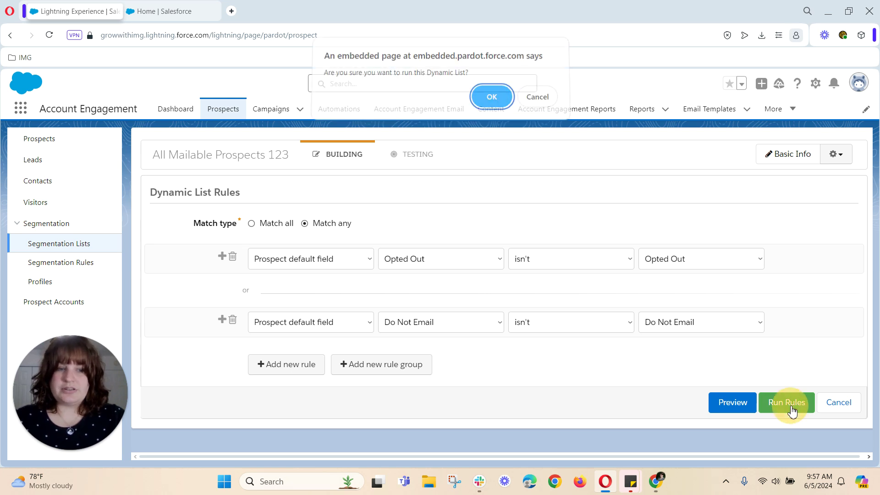
{"action": "left_click", "coordinate": [491, 104]}
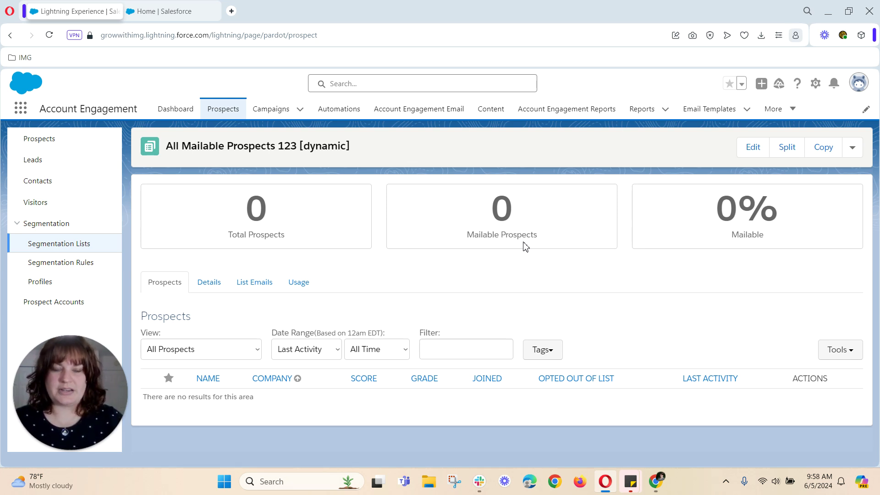
{"action": "left_click", "coordinate": [759, 149]}
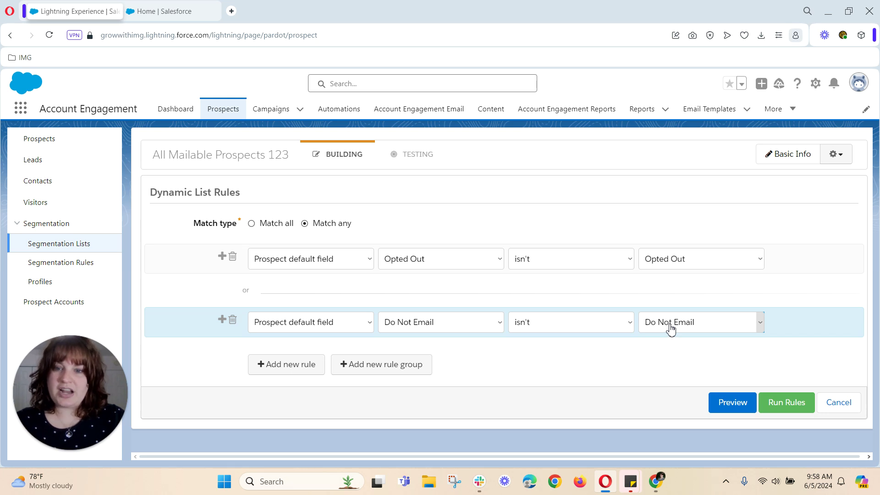
Change rule 1 to Prospect CRM status is Contact and rule 2 to is Lead, then run
{"action": "left_click", "coordinate": [368, 269]}
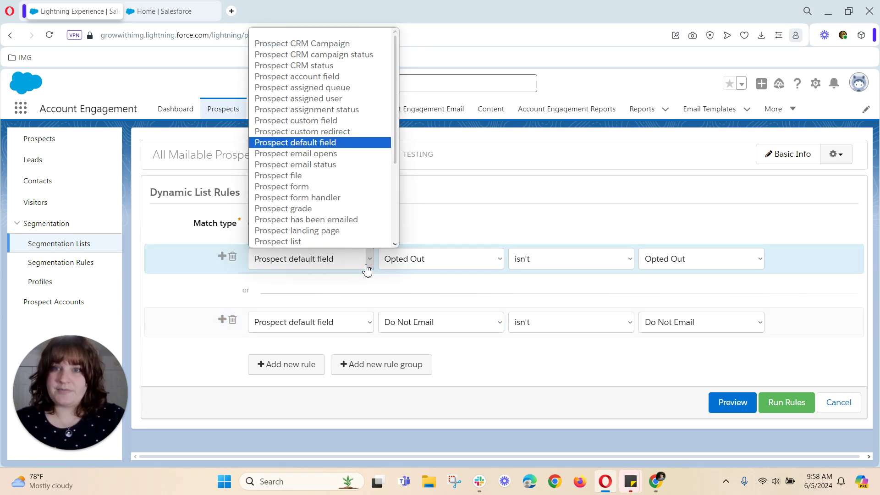
{"action": "left_click", "coordinate": [348, 66]}
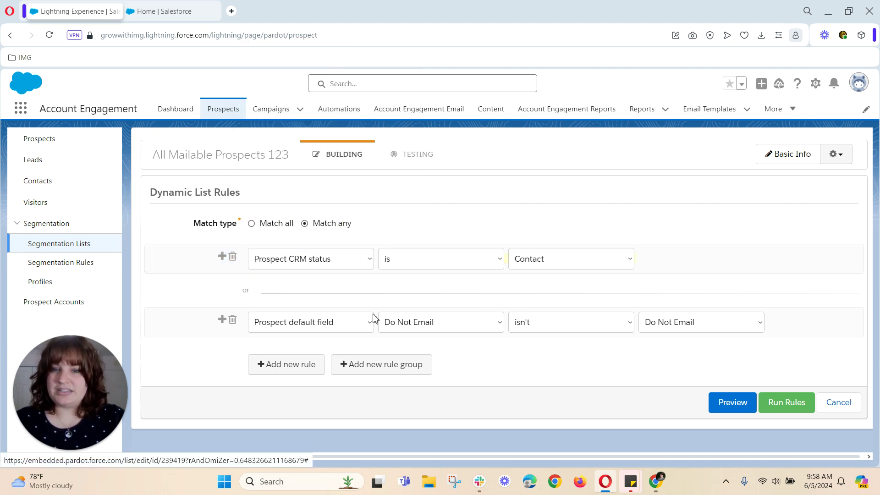
{"action": "left_click", "coordinate": [334, 328]}
{"action": "left_click", "coordinate": [308, 118]}
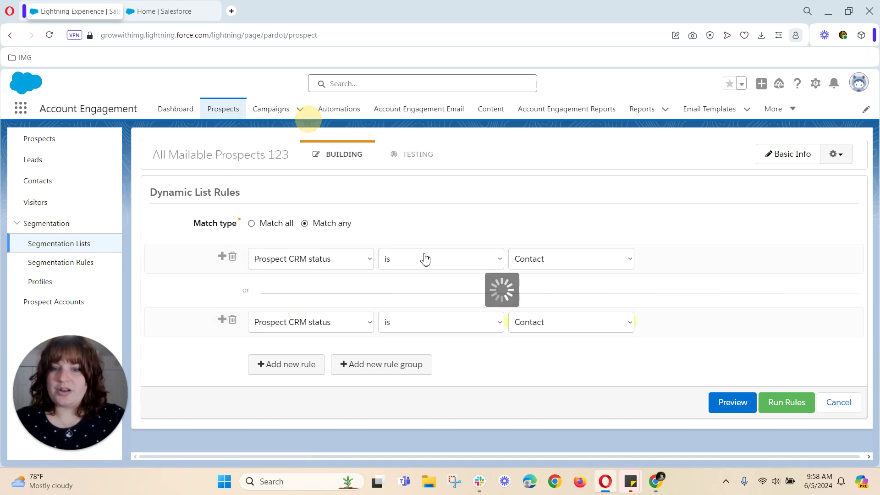
{"action": "left_click", "coordinate": [525, 326]}
{"action": "left_click", "coordinate": [522, 348]}
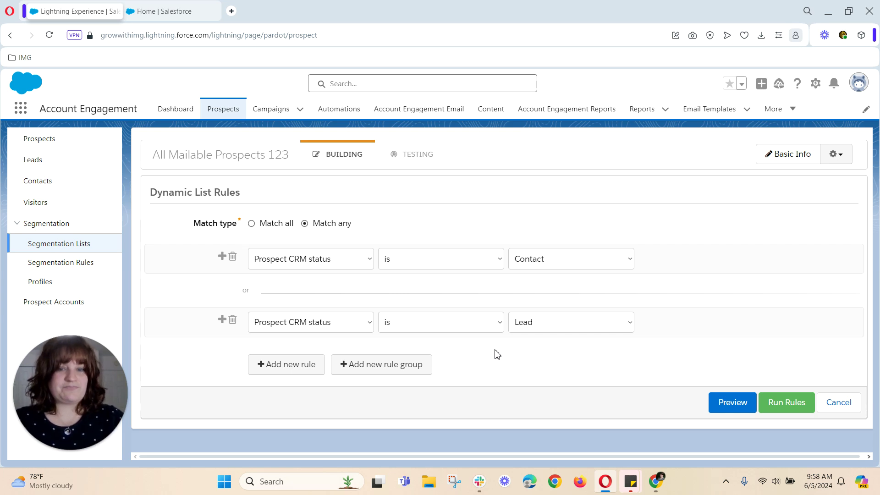
{"action": "left_click", "coordinate": [778, 405]}
Confirm running the updated Contact-or-Lead list rules
{"action": "left_click", "coordinate": [490, 100]}
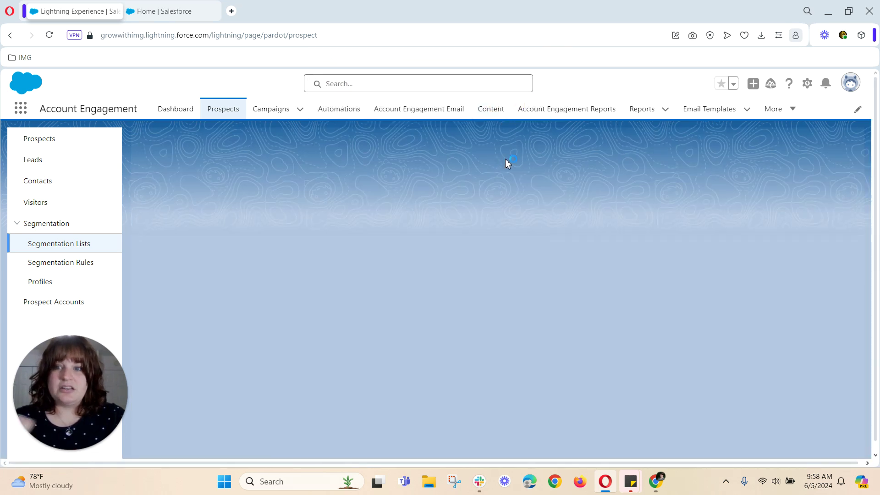